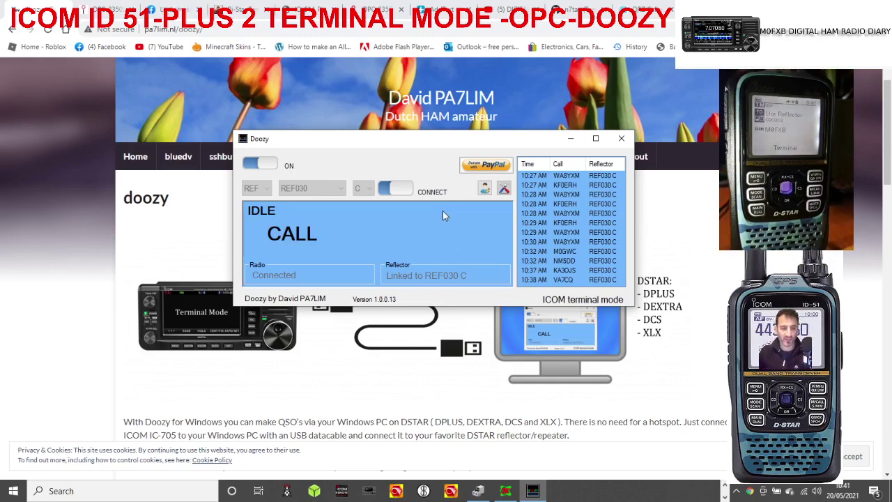
# Step: Switch off the active radio connection in Doozy
pyautogui.click(267, 164)
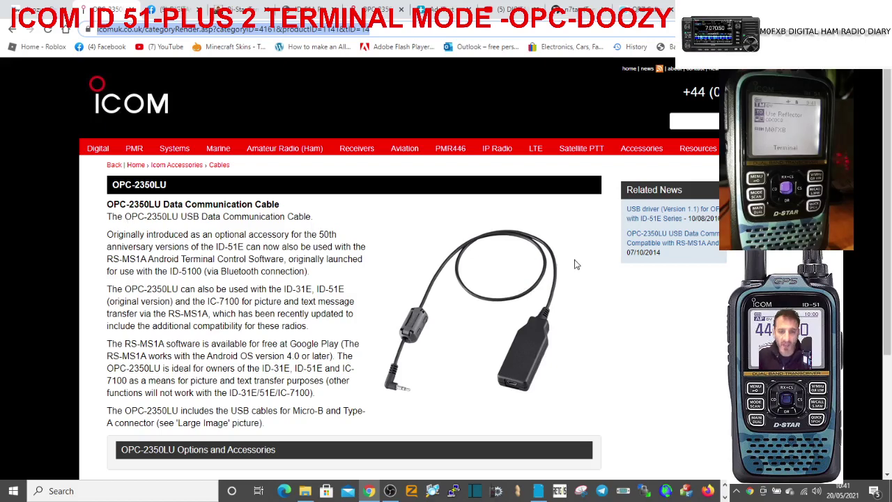
# Step: Review the OPC-2350LU data communication cable description on the Icom UK product page in the browser
pyautogui.scroll(-3, 575, 265)
pyautogui.scroll(3, 581, 269)
pyautogui.scroll(-1, 584, 272)
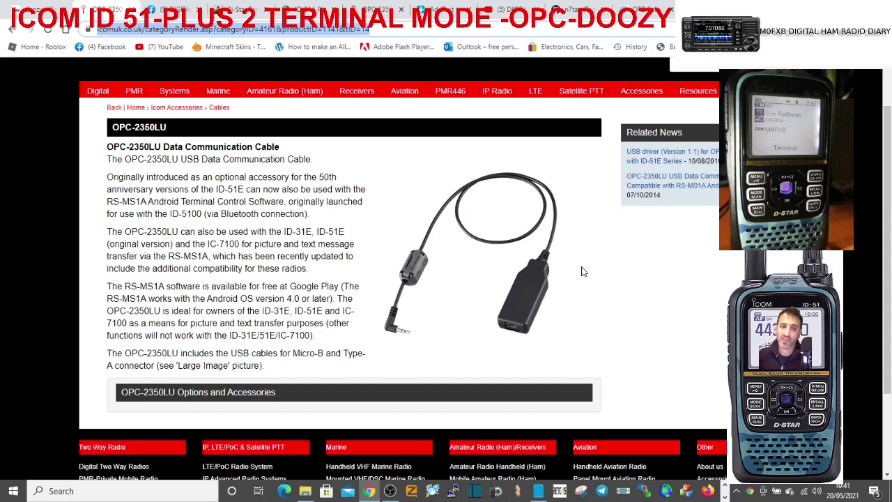
pyautogui.scroll(-2, 550, 261)
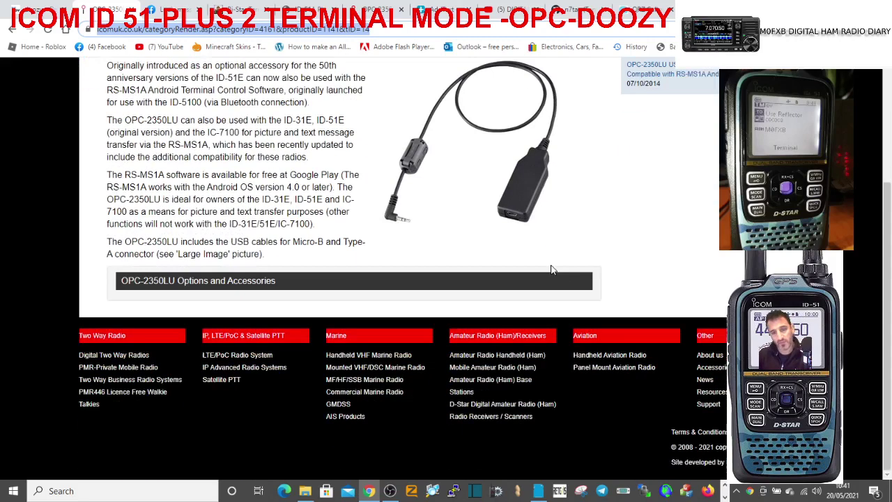
pyautogui.scroll(2, 554, 268)
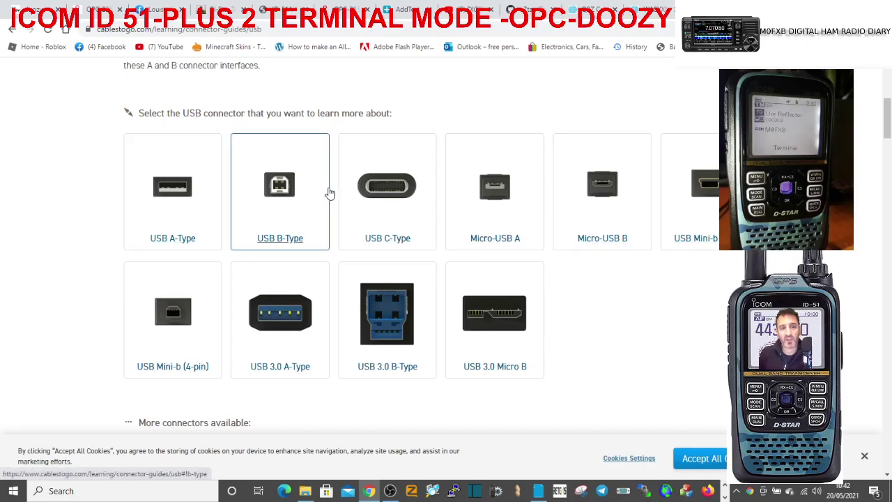
pyautogui.click(97, 9)
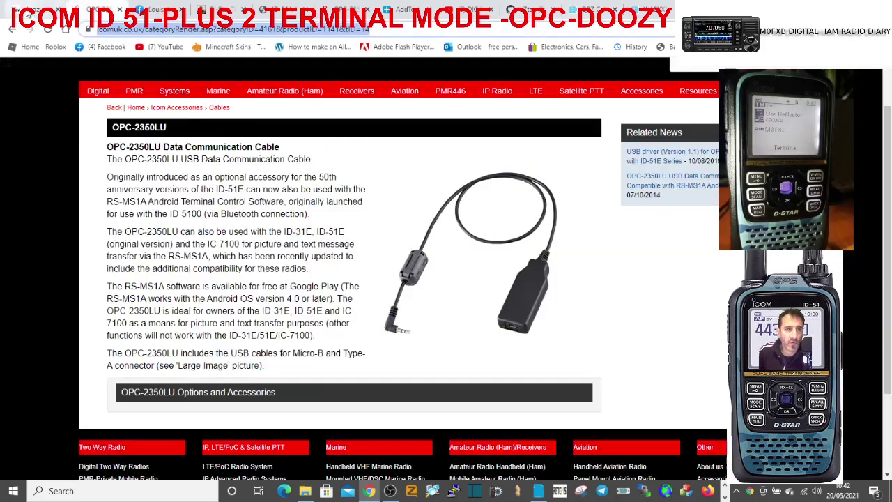
# Step: Open Icom Japan's OPC-2350LU USB driver download page and review its version details, manual link and download terms
pyautogui.click(349, 11)
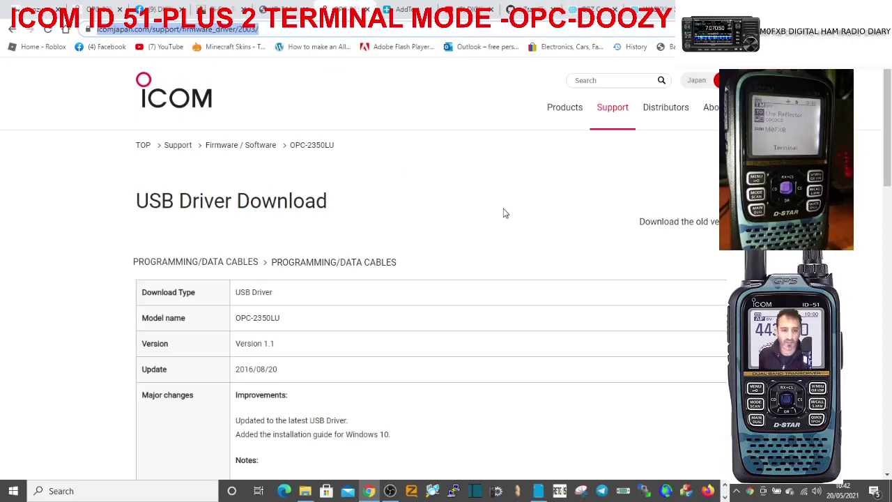
pyautogui.scroll(-10, 505, 212)
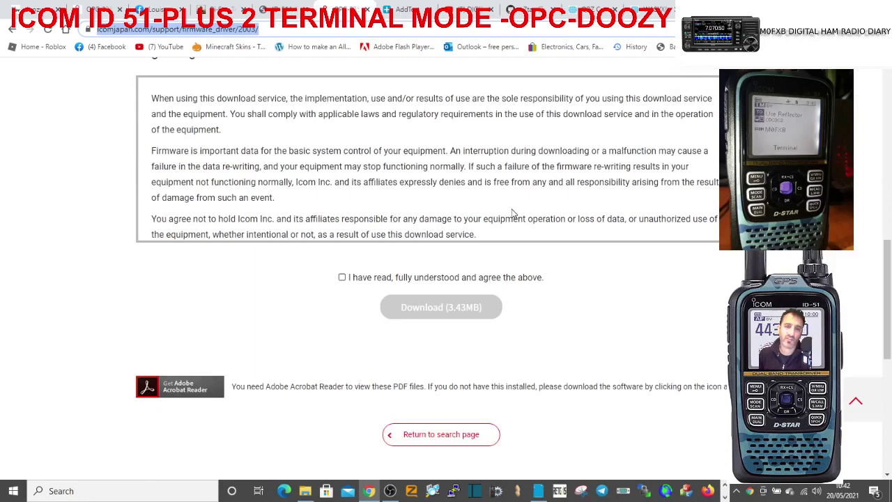
pyautogui.scroll(10, 542, 182)
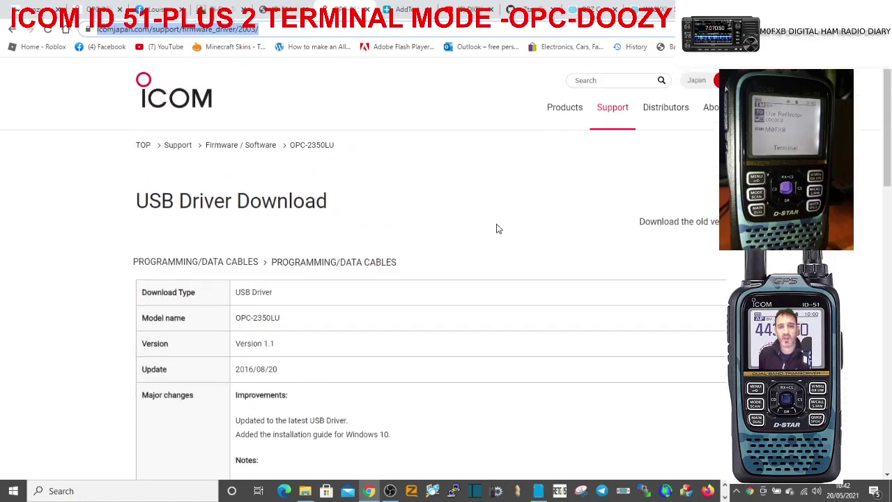
pyautogui.scroll(-5, 498, 189)
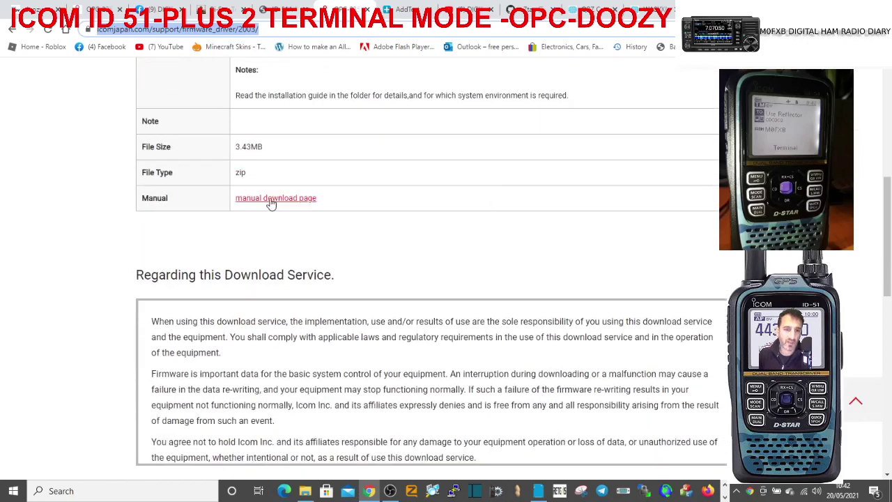
pyautogui.scroll(4, 480, 187)
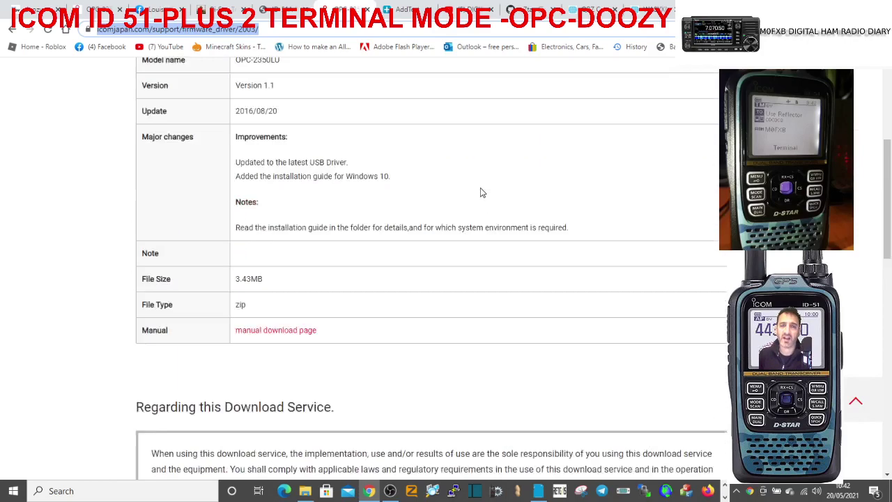
pyautogui.scroll(2, 506, 202)
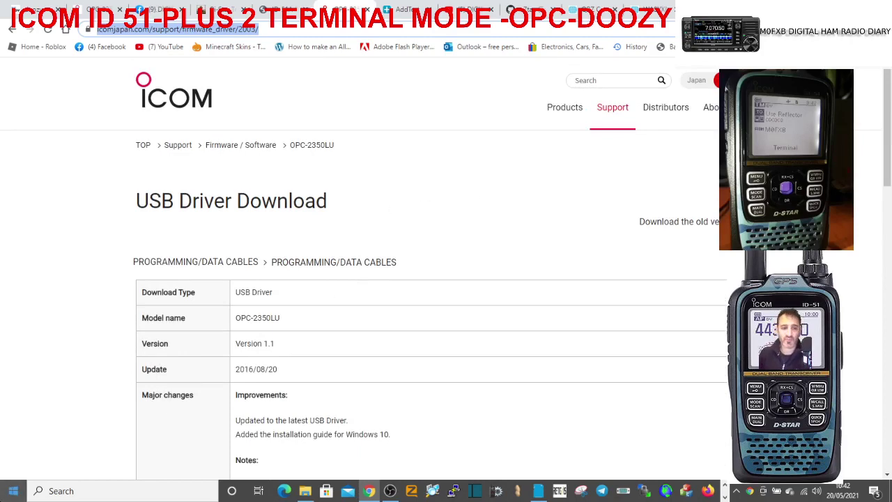
# Step: Open Device Manager and expand the Ports (COM & LPT) category to find the cable's serial port
pyautogui.rightClick(11, 492)
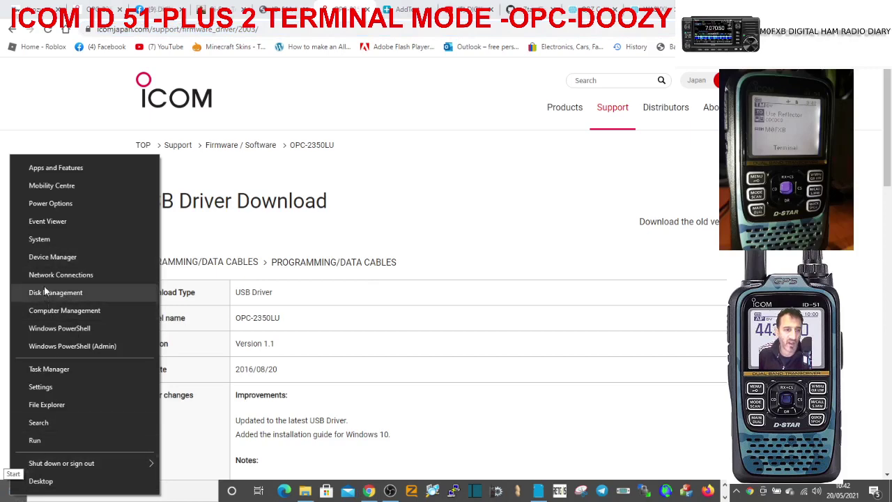
pyautogui.click(48, 258)
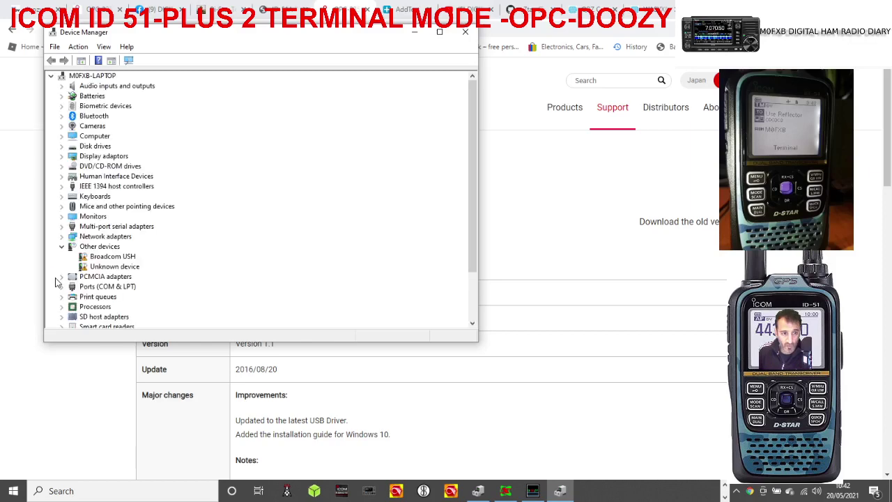
pyautogui.doubleClick(105, 287)
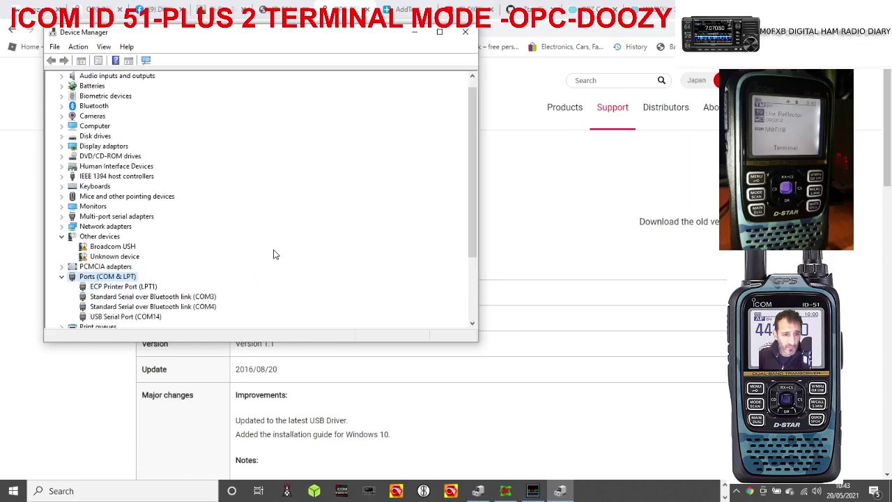
pyautogui.scroll(-1, 277, 254)
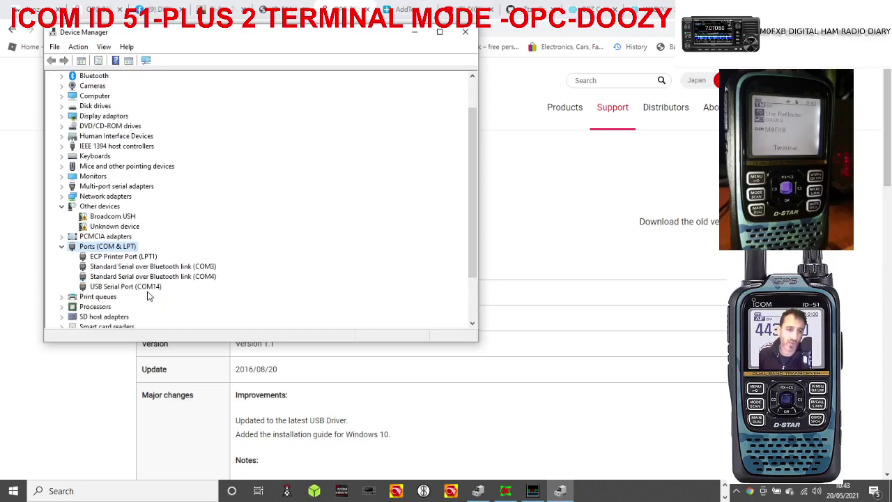
# Step: Inspect the port settings, driver, details and events of USB Serial Port (COM14), then close its properties and Device Manager
pyautogui.rightClick(110, 288)
pyautogui.click(143, 350)
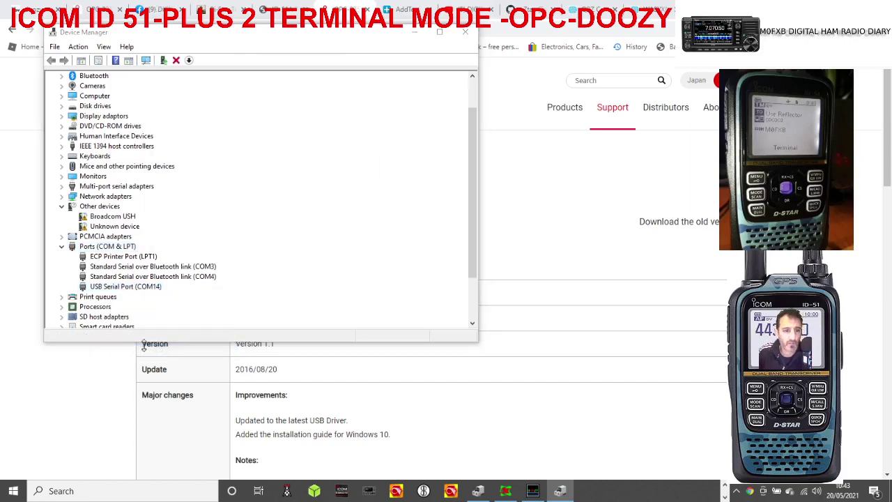
pyautogui.click(199, 85)
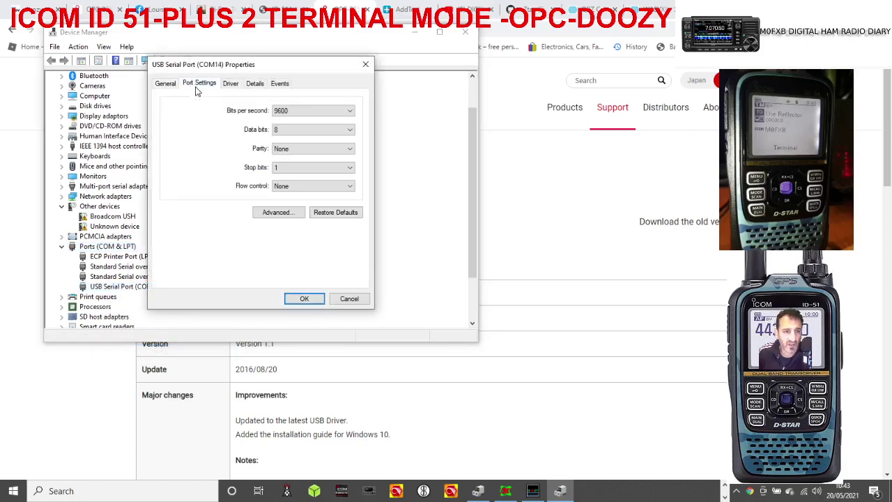
pyautogui.click(231, 85)
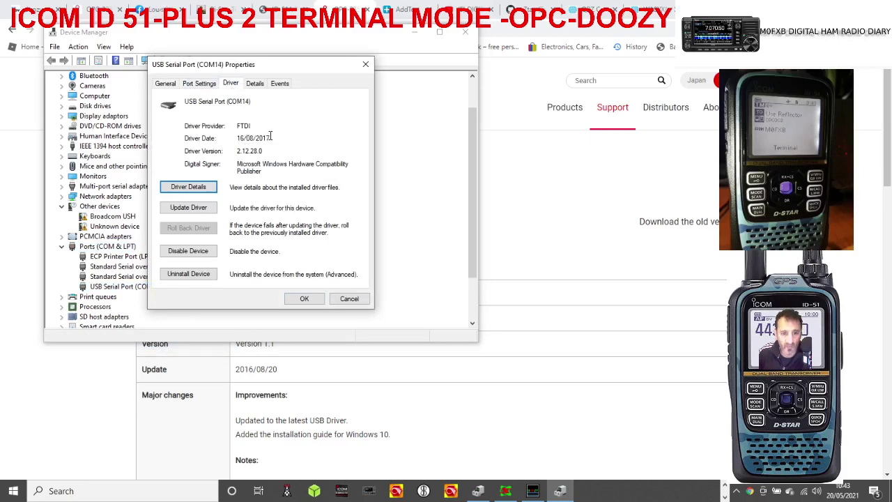
pyautogui.click(255, 84)
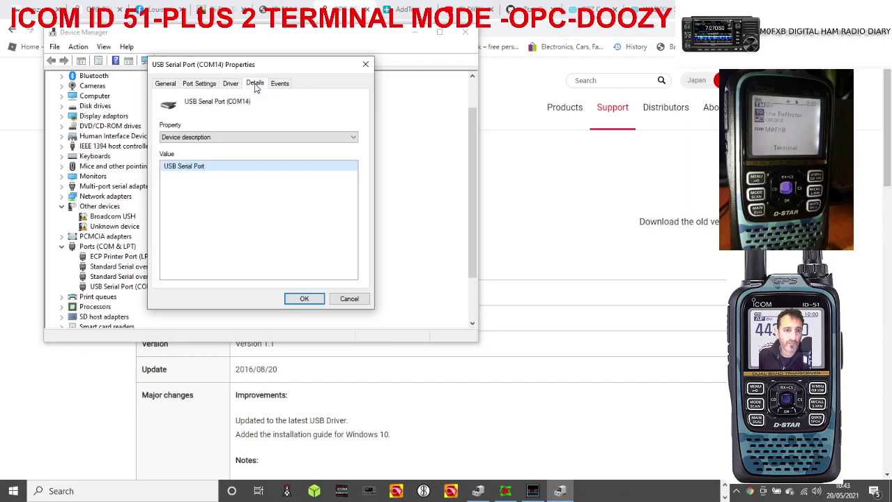
pyautogui.click(280, 83)
pyautogui.click(367, 64)
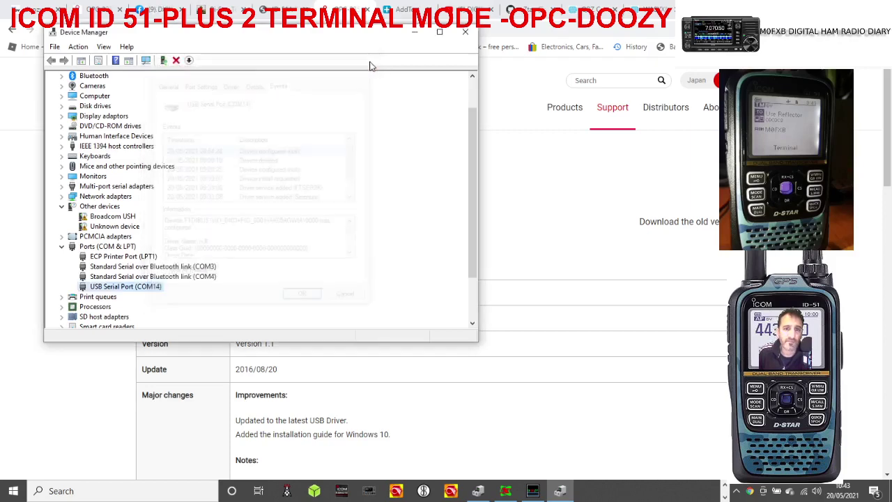
pyautogui.click(465, 32)
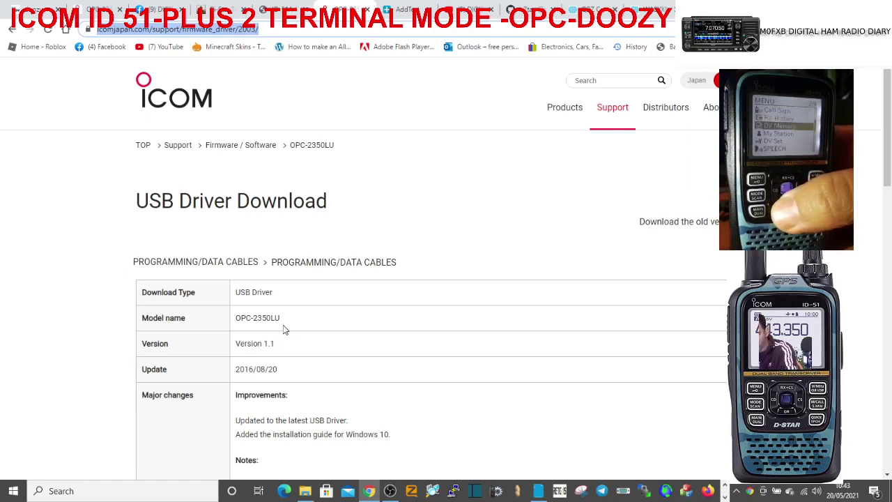
pyautogui.press('Return')
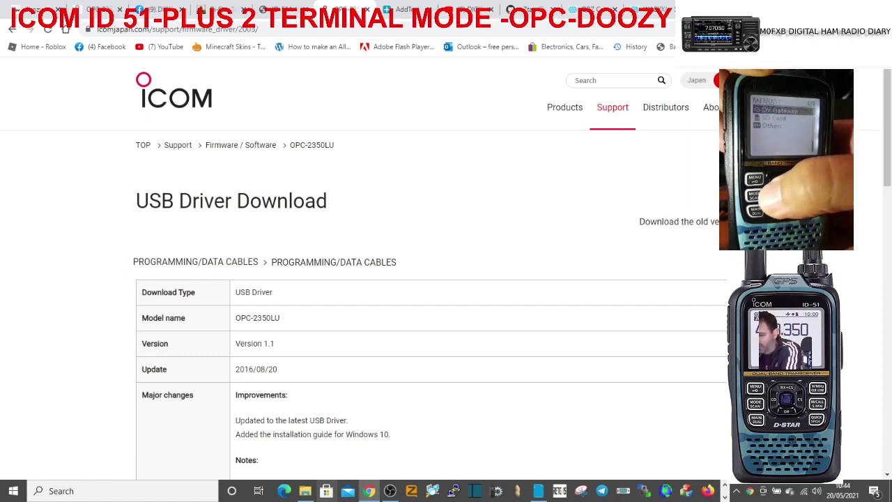
pyautogui.moveTo(305, 490)
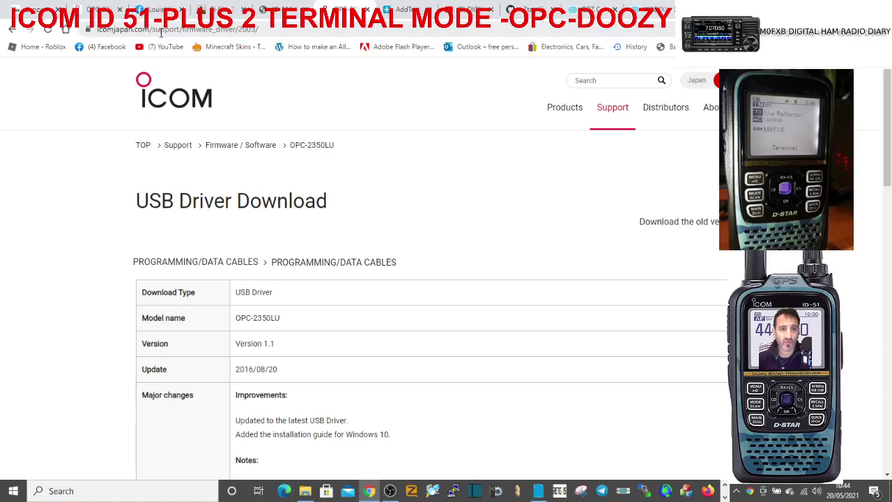
# Step: View the Pi-Star terminal mode article for the ID-51A Plus2 and the ID-51A PLUS 2 brochure PDF
pyautogui.click(209, 9)
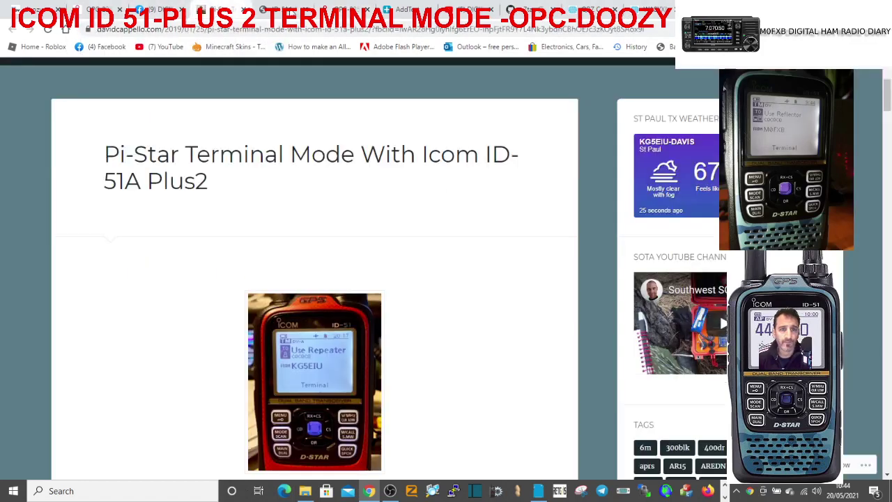
pyautogui.click(293, 9)
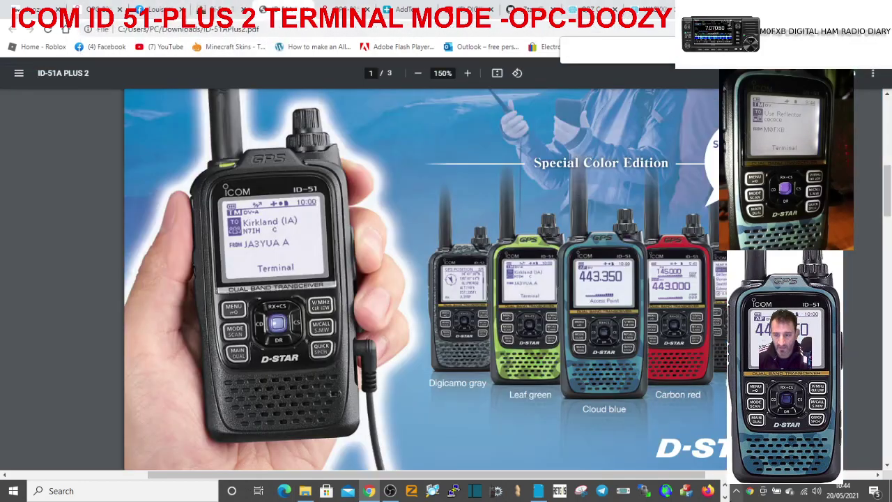
# Step: Switch to Doozy, check the callsign and the COM14 radio port in its setup, and save the settings
pyautogui.click(725, 487)
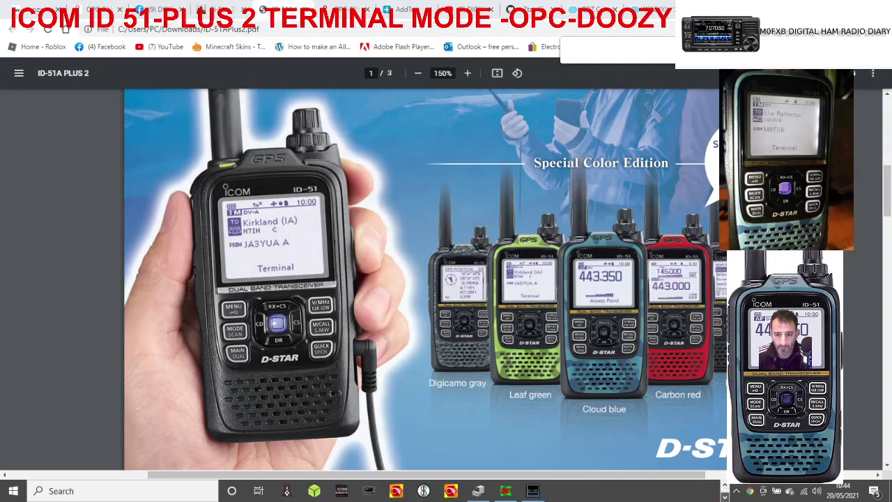
pyautogui.click(534, 492)
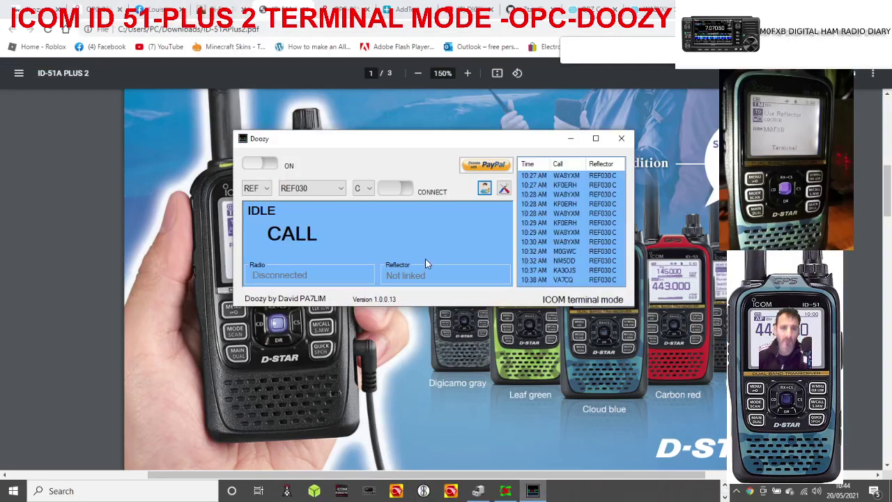
pyautogui.click(504, 189)
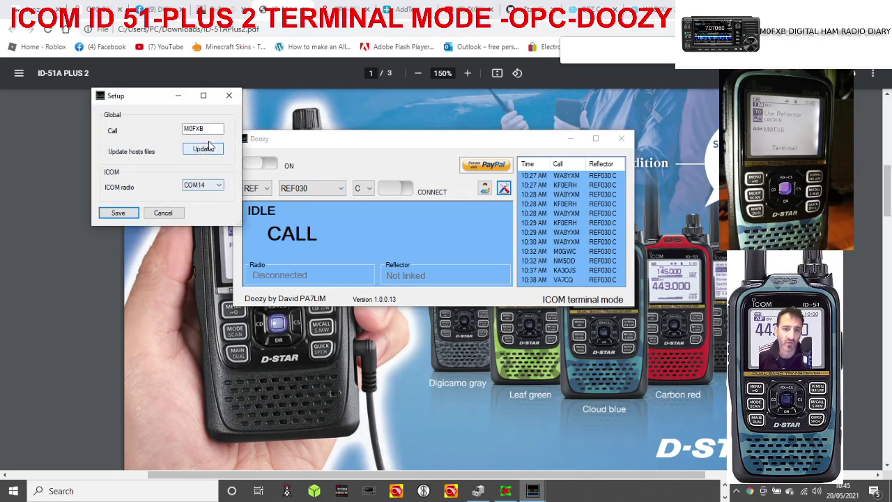
pyautogui.click(116, 212)
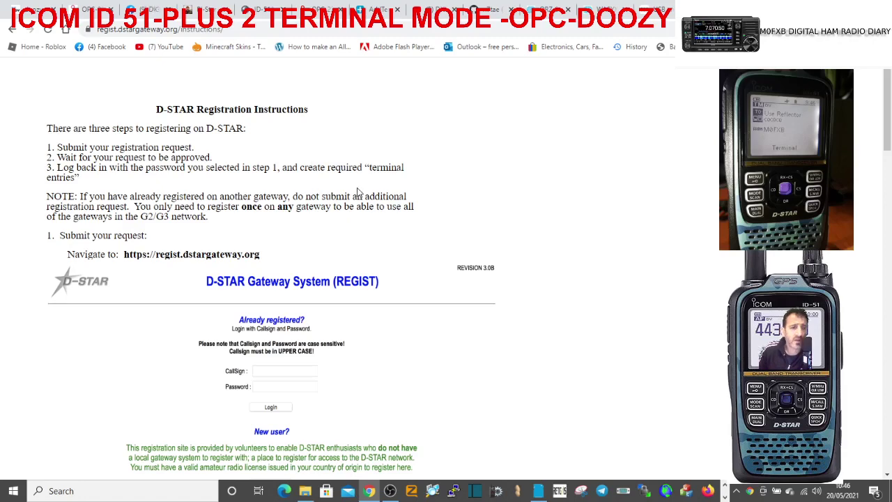
# Step: Read through the D-STAR registration instructions, from submitting the request to adding the terminal entries
pyautogui.scroll(-3, 706, 198)
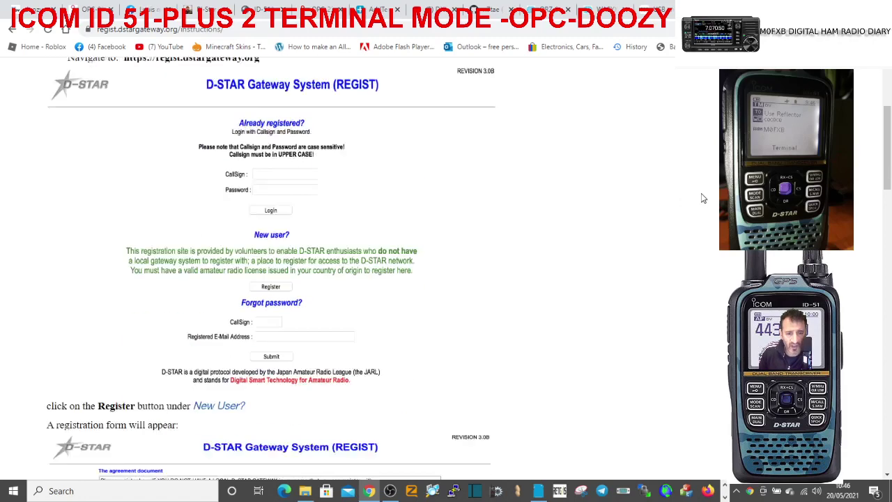
pyautogui.scroll(-4, 711, 197)
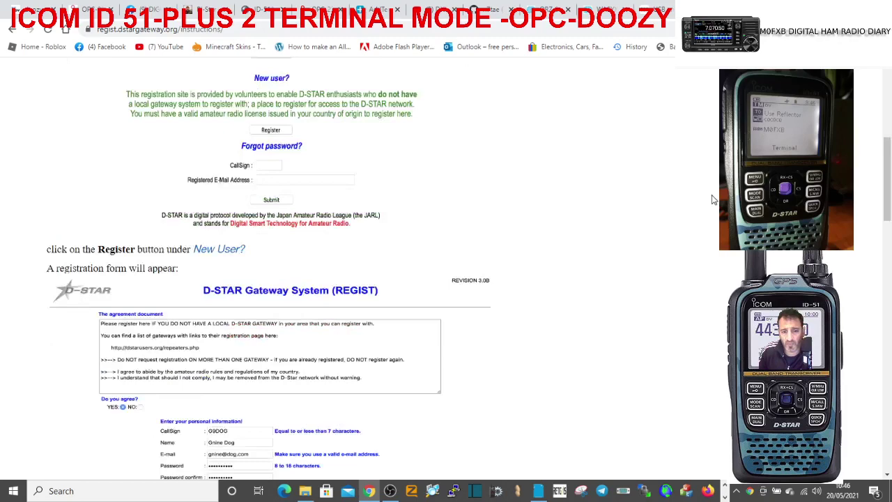
pyautogui.scroll(-1, 715, 197)
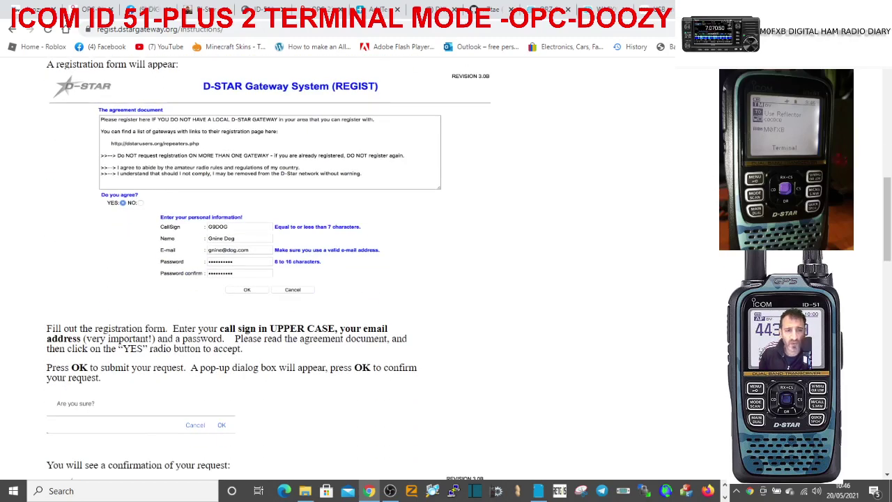
pyautogui.scroll(-8, 469, 267)
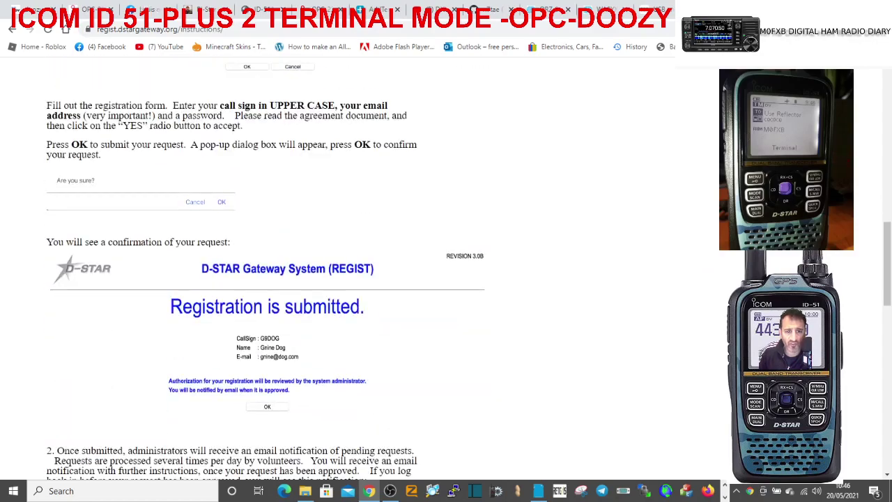
pyautogui.scroll(-4, 348, 271)
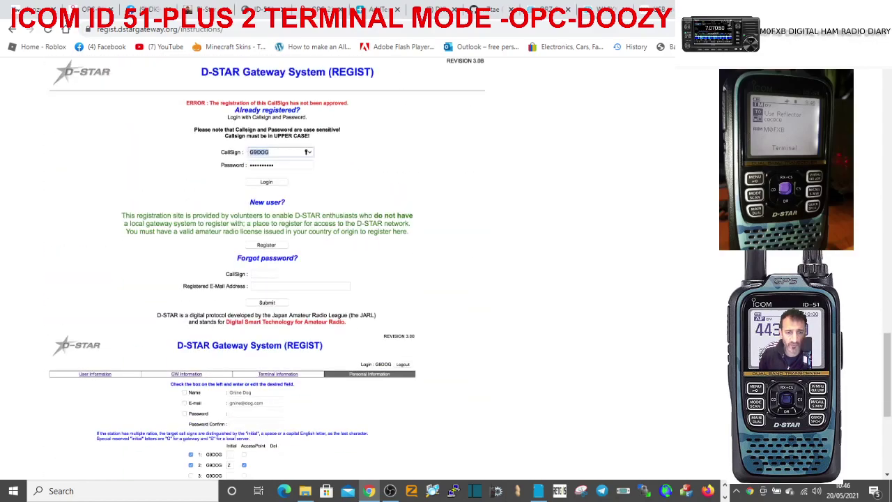
pyautogui.scroll(-4, 469, 267)
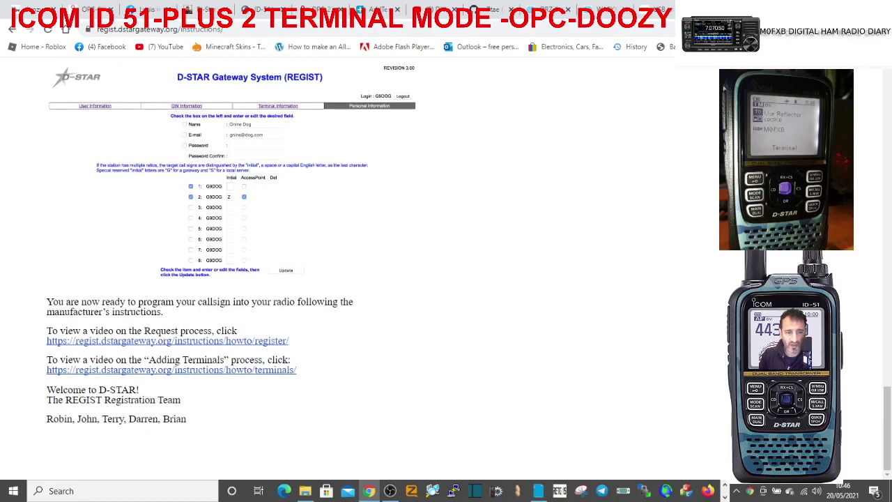
# Step: Review the D-STAR registration instructions again, covering the three registration steps, the new-user form and the terminal entries
pyautogui.scroll(5, 469, 268)
pyautogui.scroll(4, 348, 265)
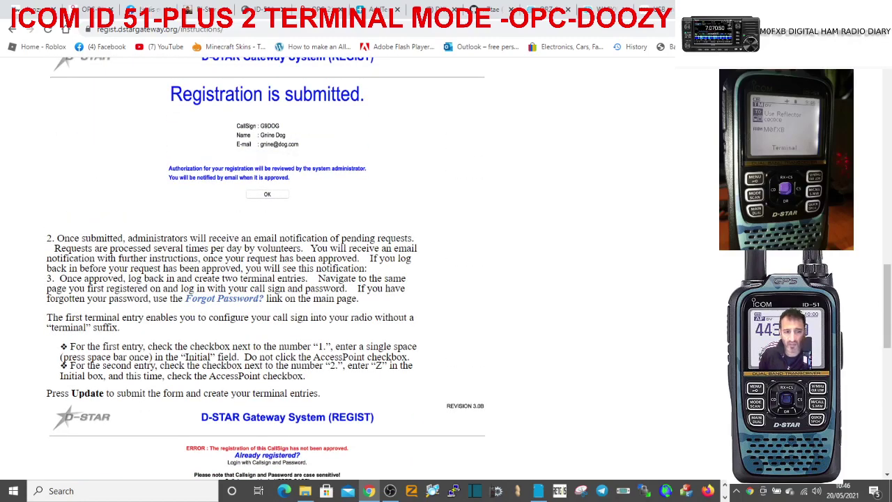
pyautogui.scroll(15, 268, 271)
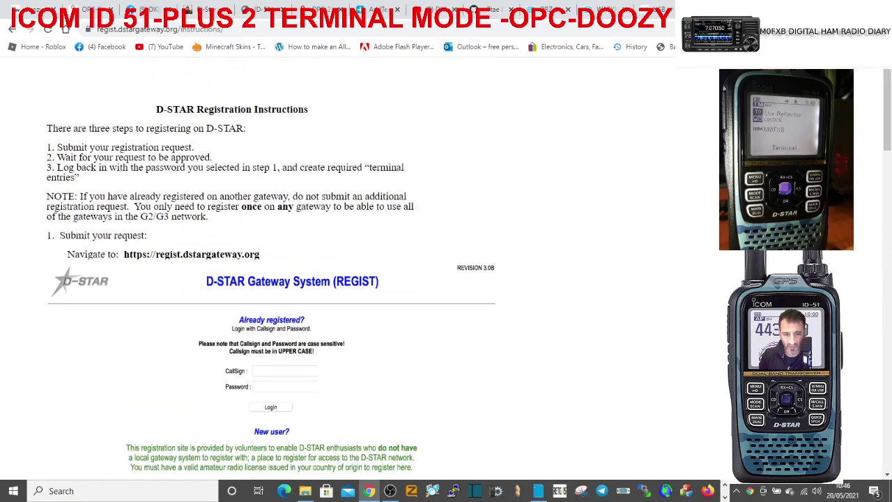
pyautogui.scroll(-1, 268, 272)
pyautogui.scroll(-2, 268, 271)
pyautogui.scroll(-7, 268, 271)
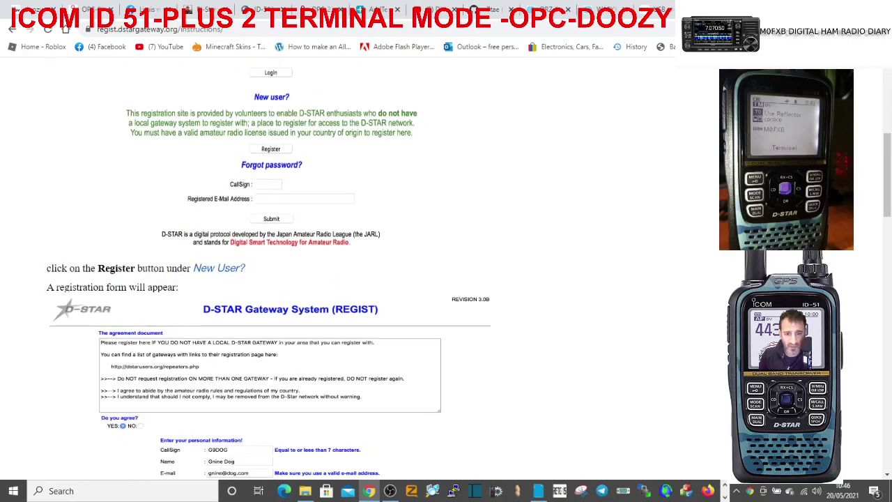
pyautogui.scroll(-8, 268, 272)
pyautogui.scroll(20, 268, 272)
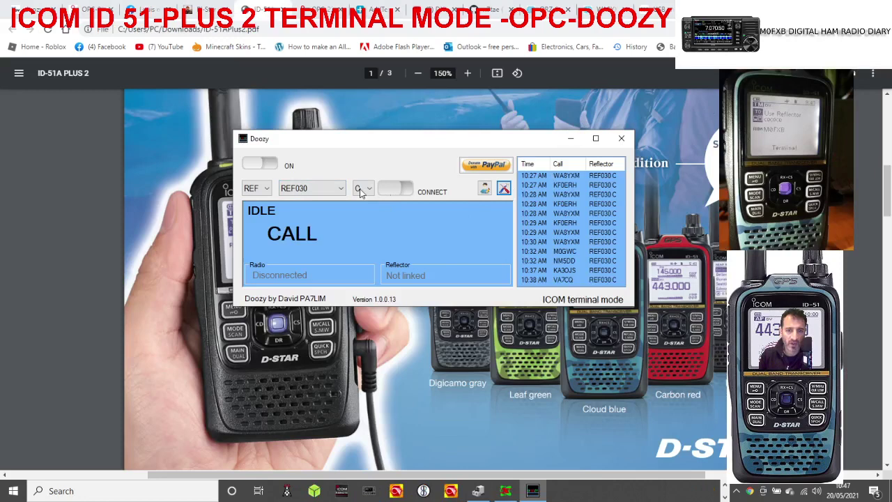
# Step: Switch to Doozy, turn on the radio connection and connect to reflector REF030 module C
pyautogui.click(255, 163)
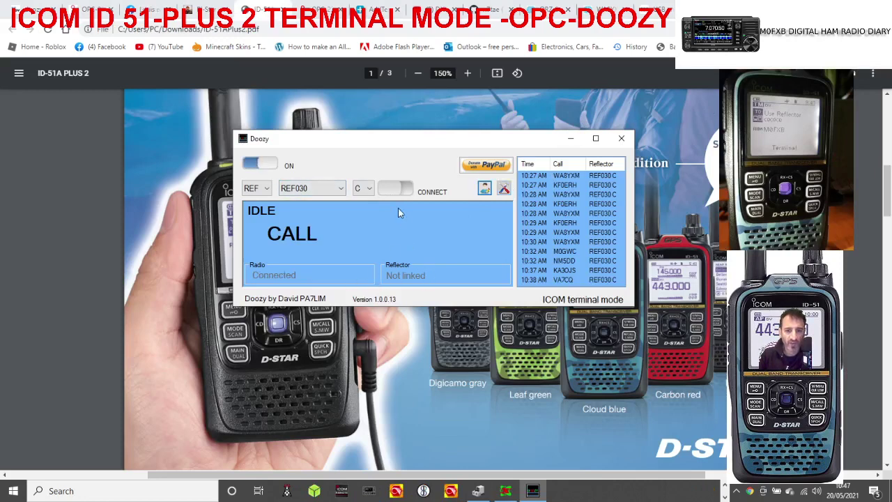
pyautogui.click(395, 188)
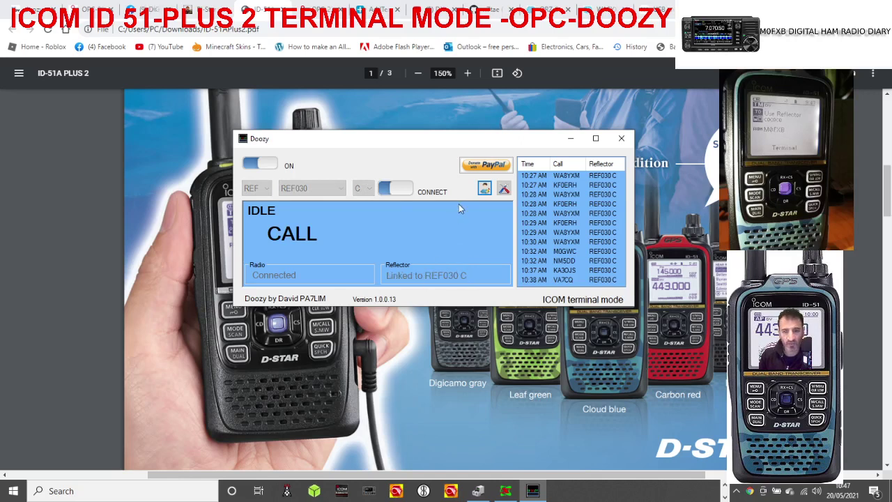
# Step: Disconnect from the REF030 reflector, change the reflector type to DCS, and connect to DCS477 module B
pyautogui.click(402, 187)
pyautogui.click(267, 191)
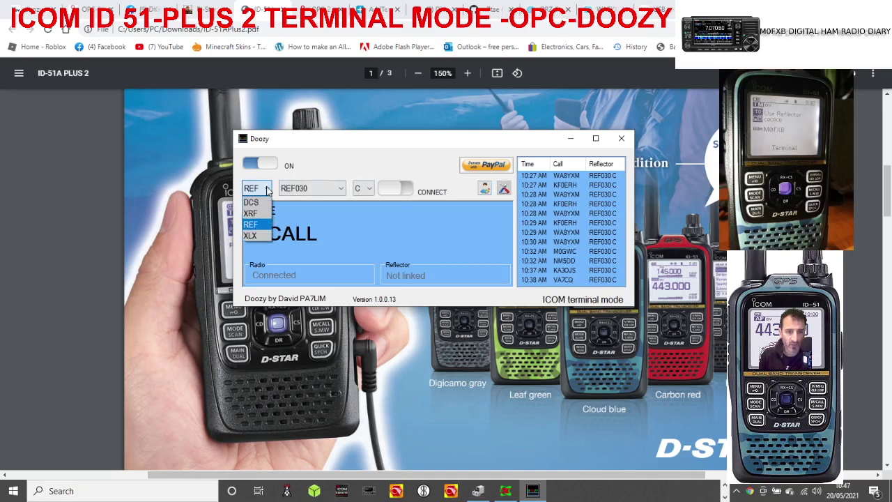
pyautogui.click(251, 202)
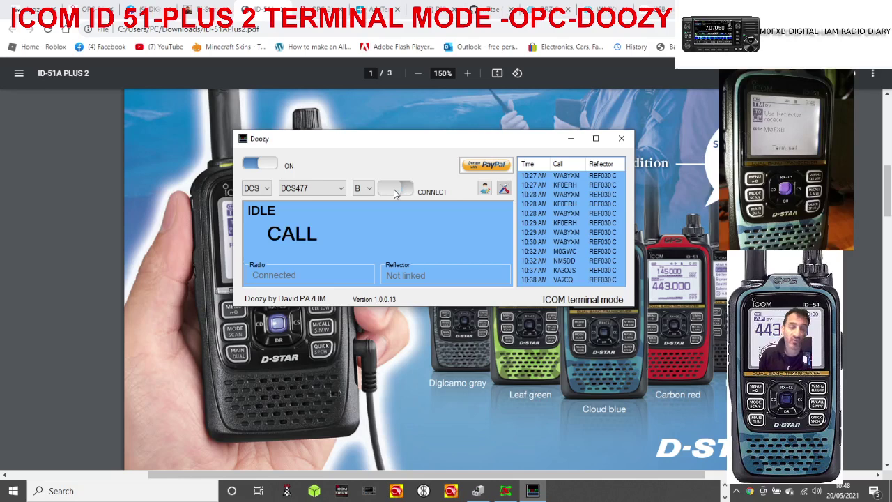
pyautogui.click(395, 188)
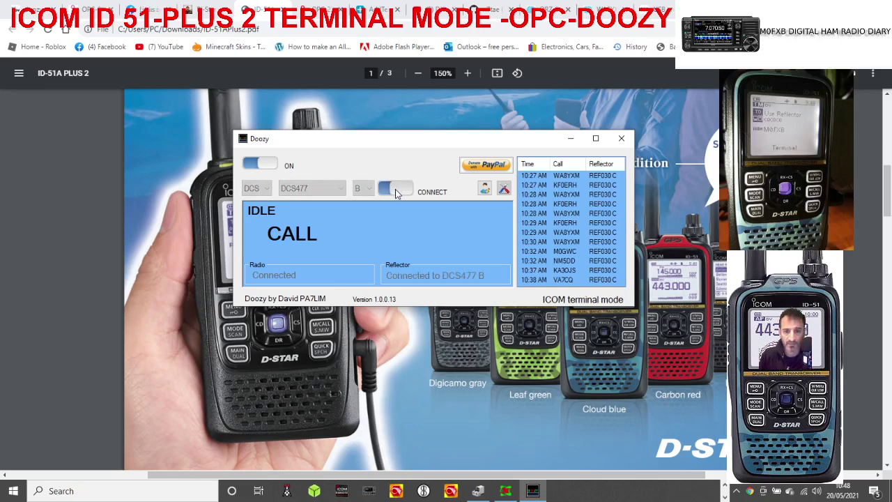